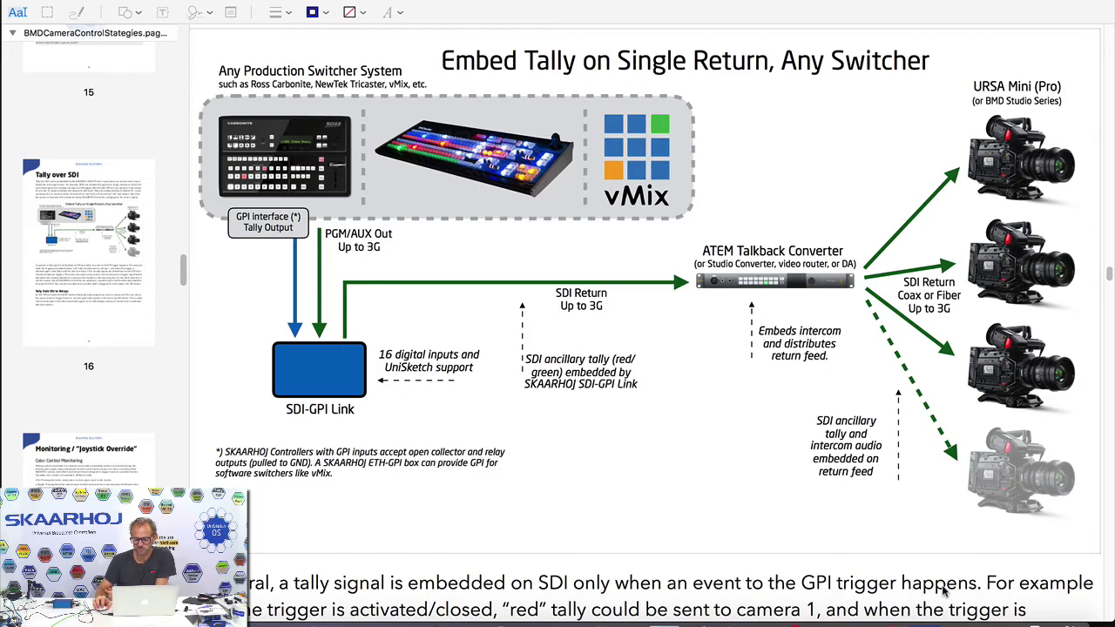
- Switch to the SKAARHOJ updater and open the configuration of the SDI-GPI Link connected on port usbmodem151
left_click(925, 622)
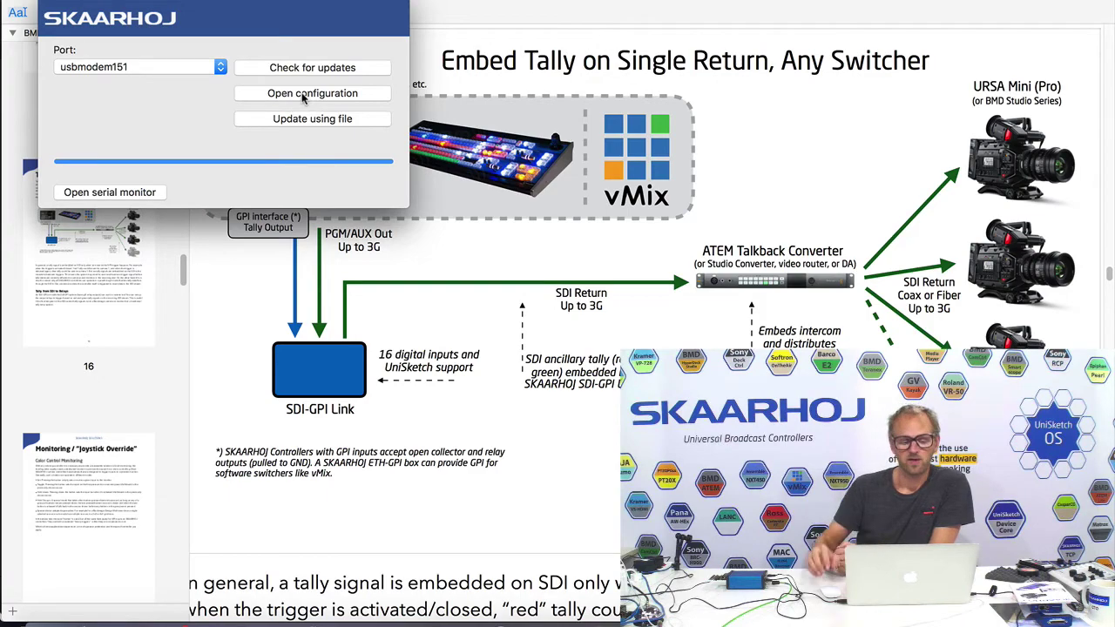
left_click(303, 94)
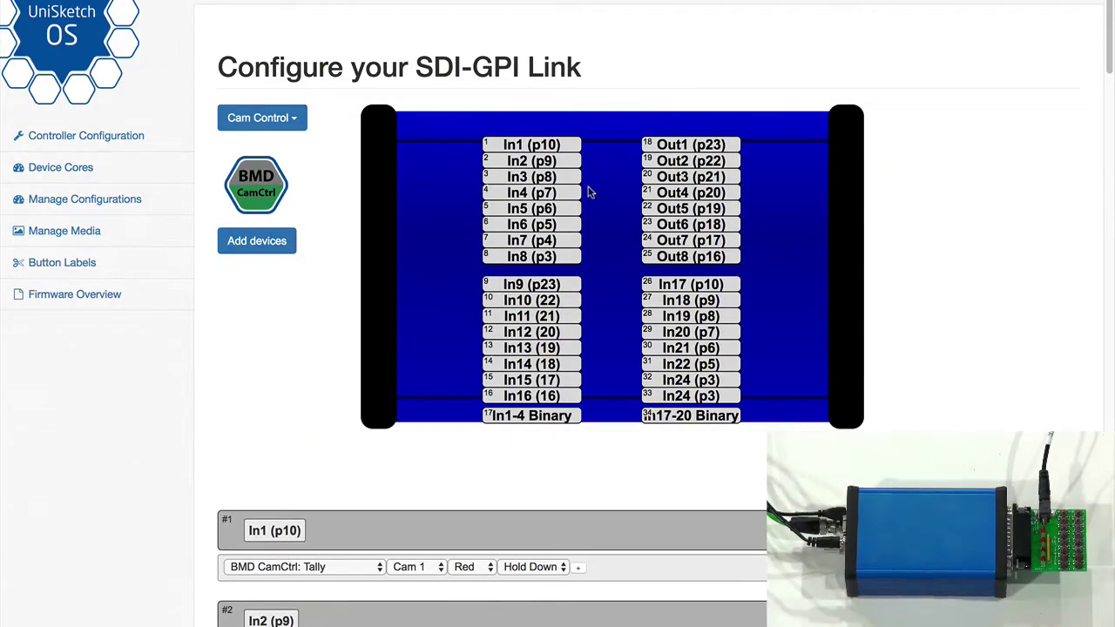
- Assign the BMD CamCtrl: Tally action to output Out1 (p23)
left_click(683, 150)
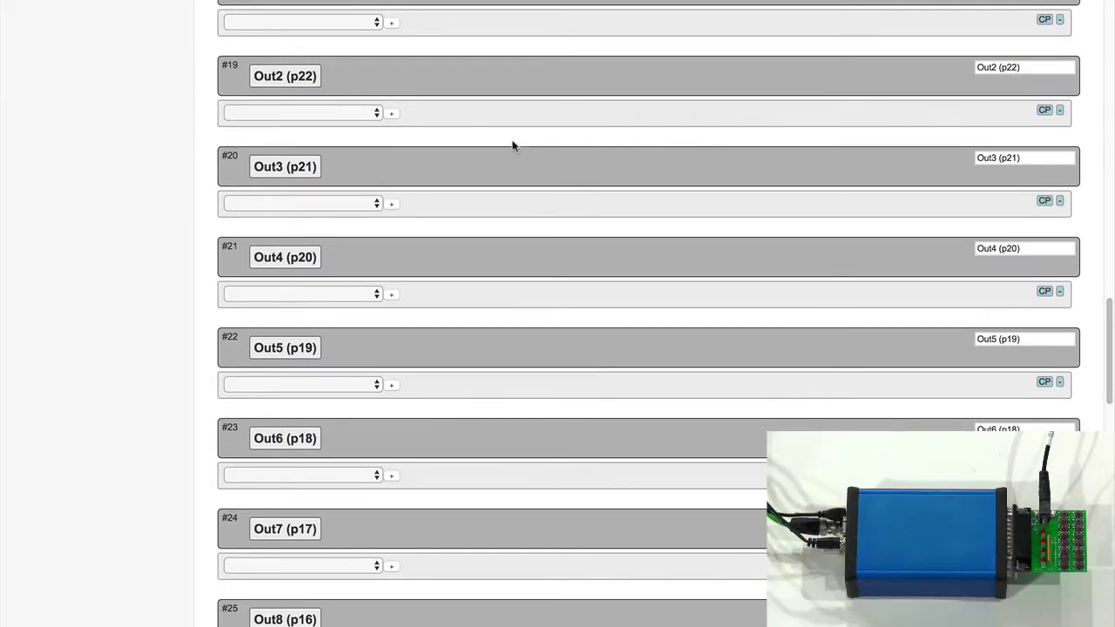
left_click(322, 24)
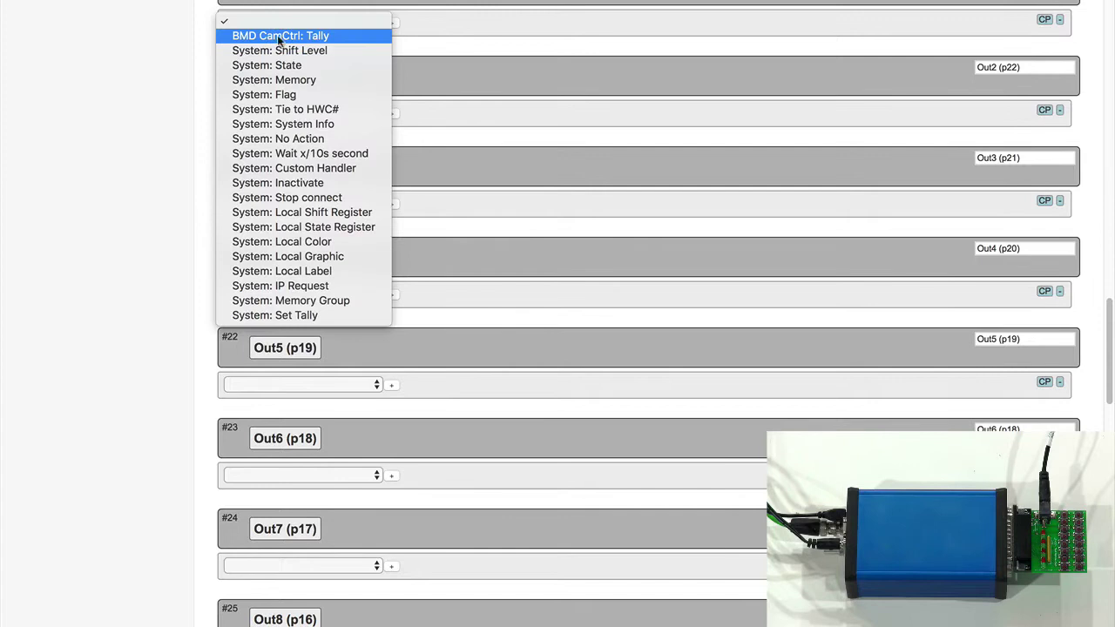
left_click(286, 36)
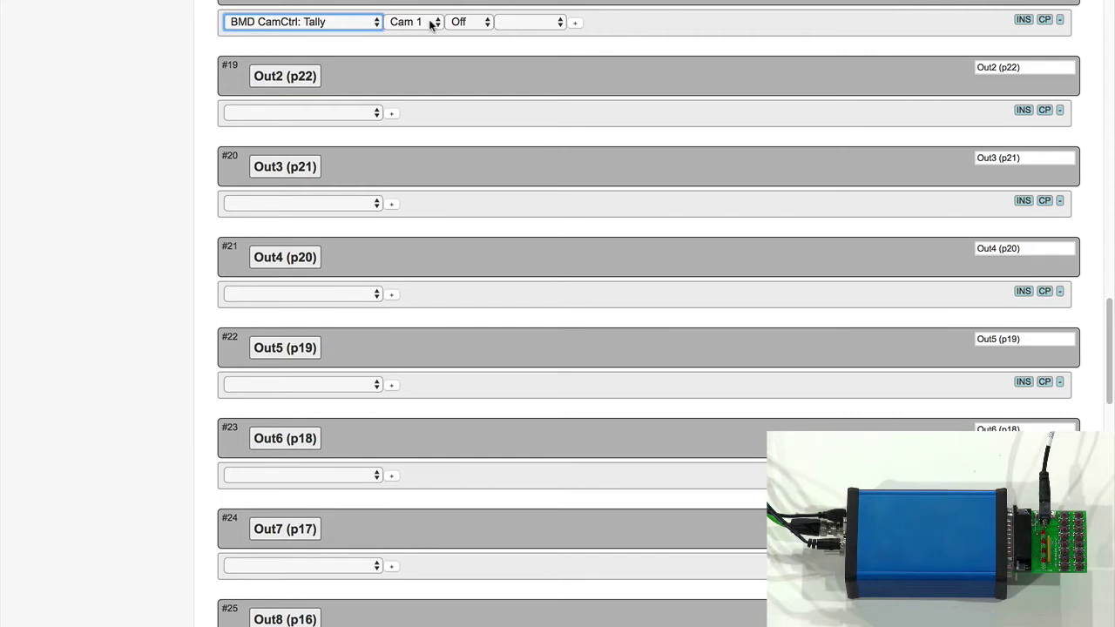
- Copy Out1's tally action to Out2 (p22) and set its camera to Cam 2
left_click(1023, 111)
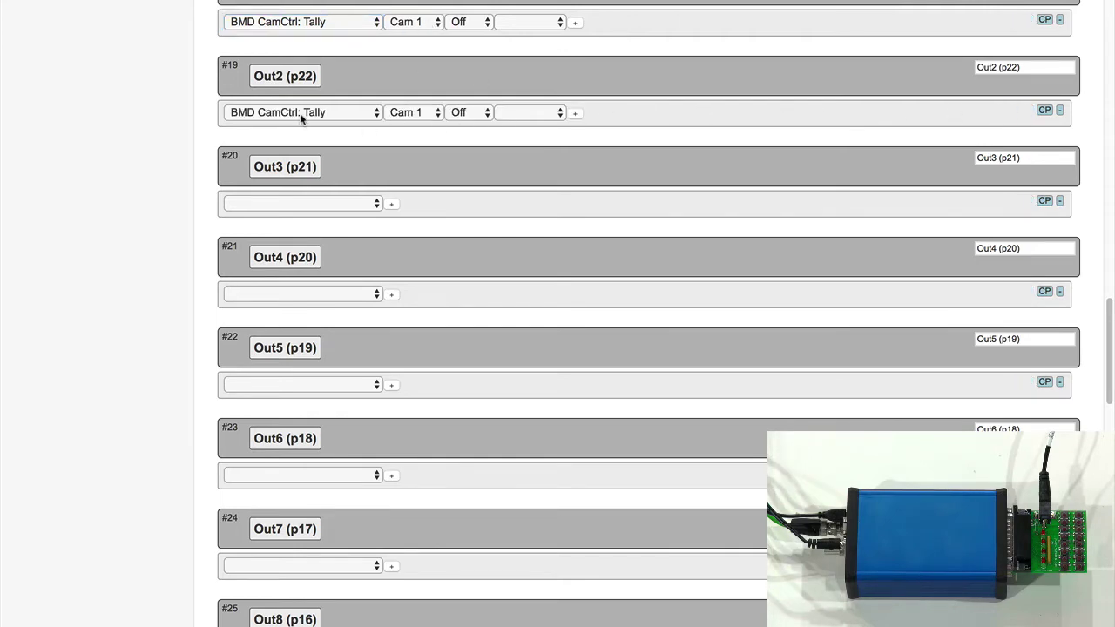
left_click(405, 113)
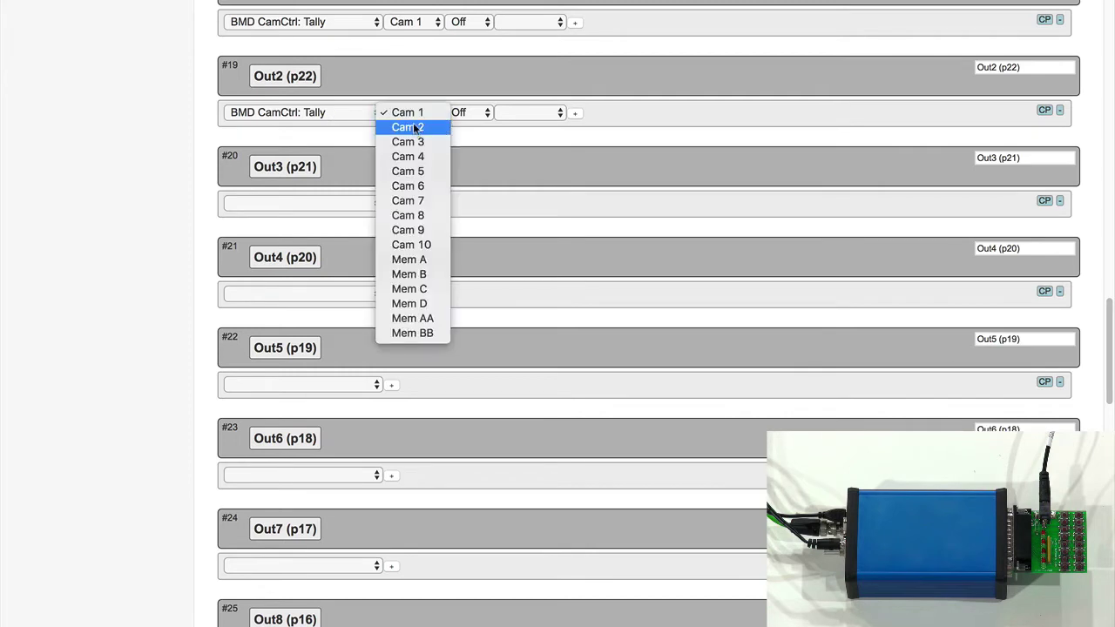
left_click(417, 129)
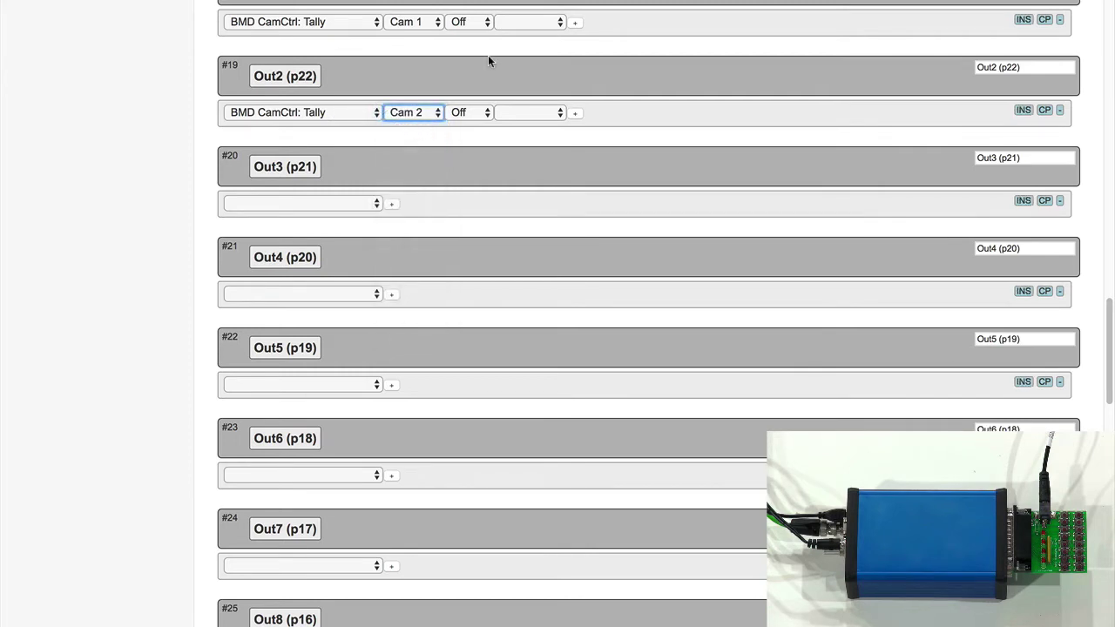
- Set the tally color to Red for both Out1 and Out2
left_click(526, 26)
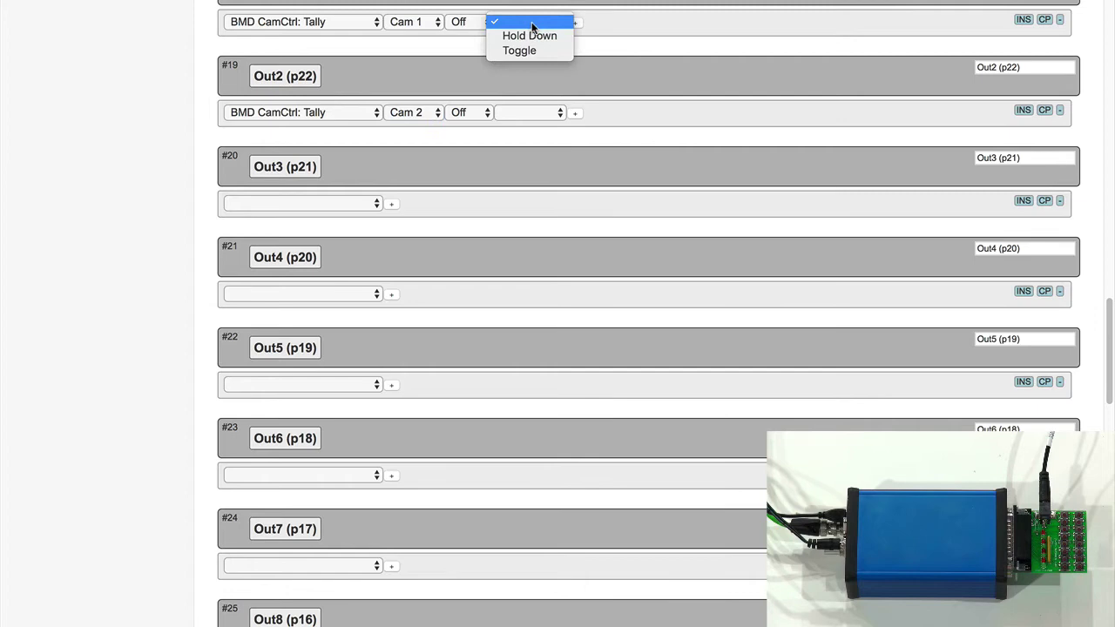
left_click(532, 24)
left_click(477, 24)
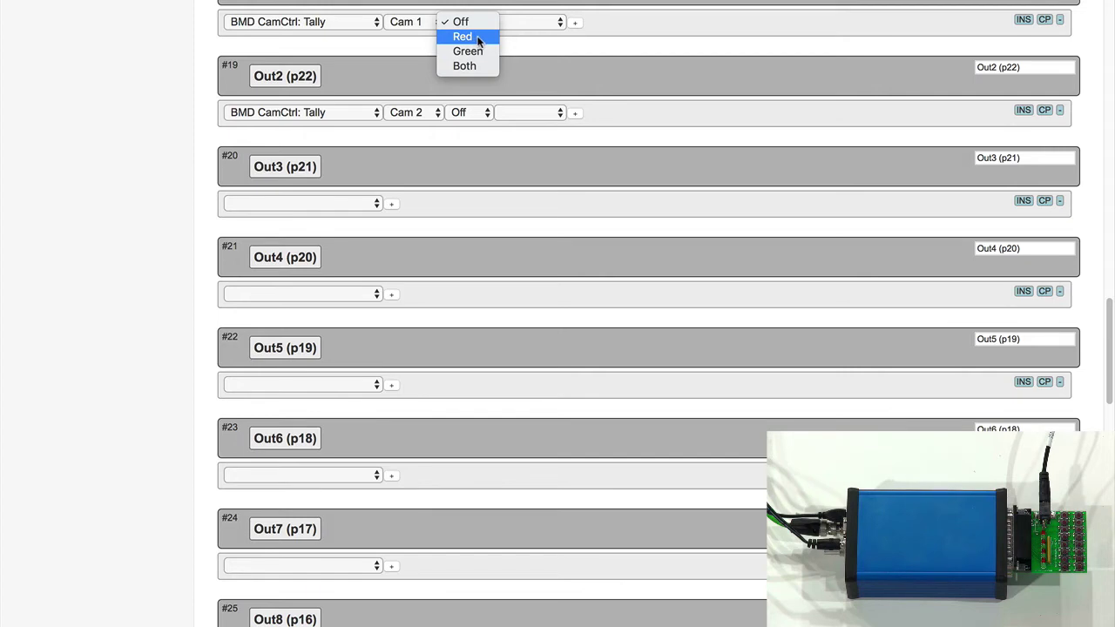
left_click(478, 38)
left_click(471, 113)
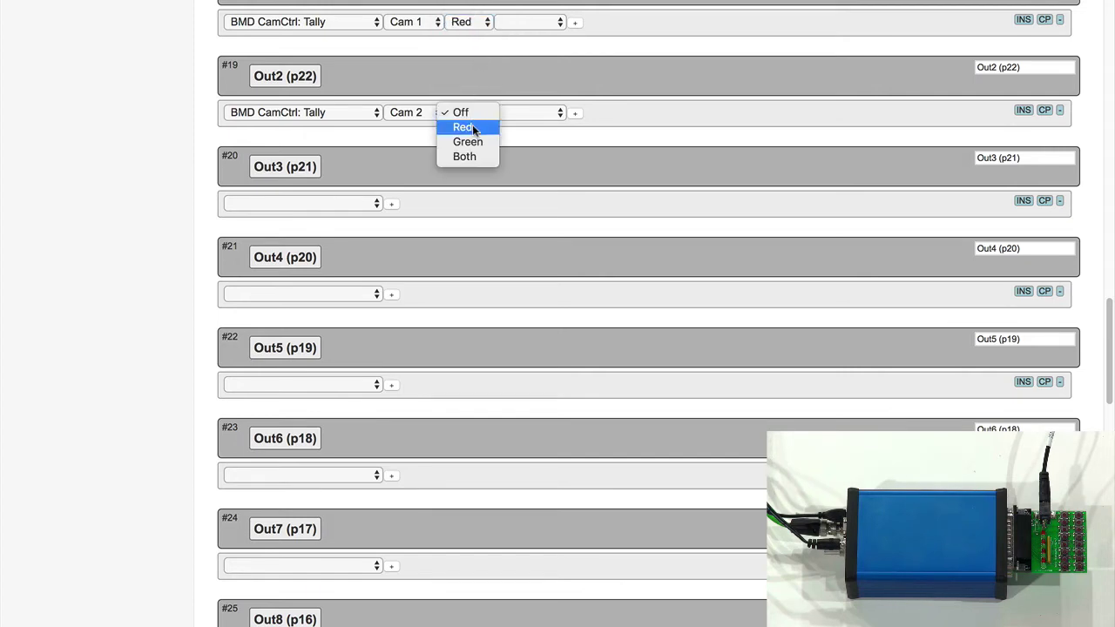
key("Escape")
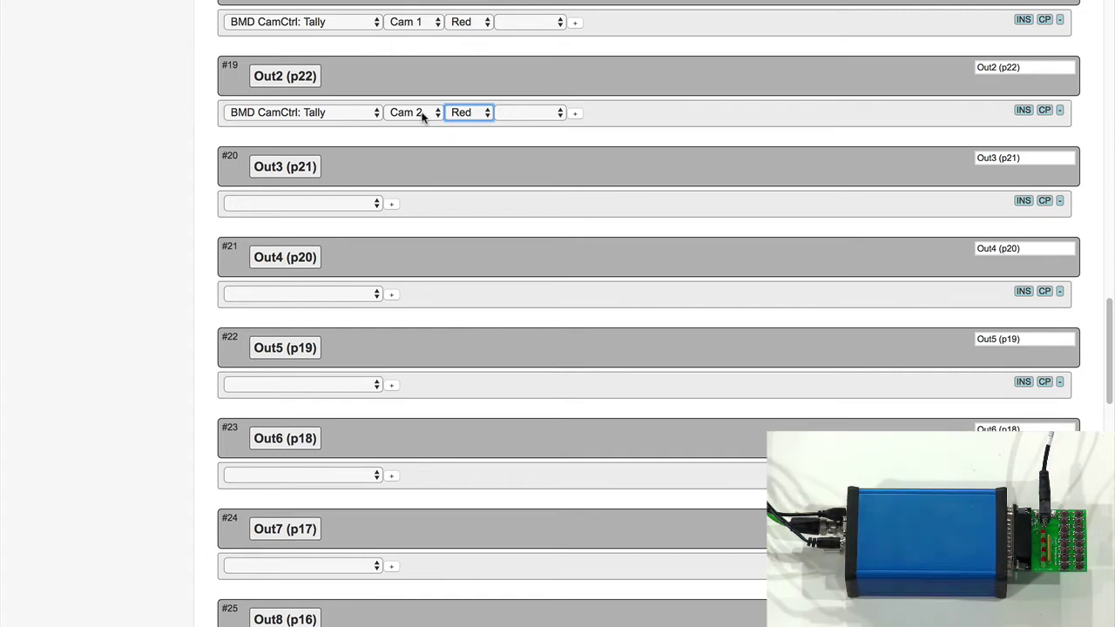
- Set Out1's tally color to Green and Out2's camera to Cam 1
left_click(473, 24)
left_click(470, 36)
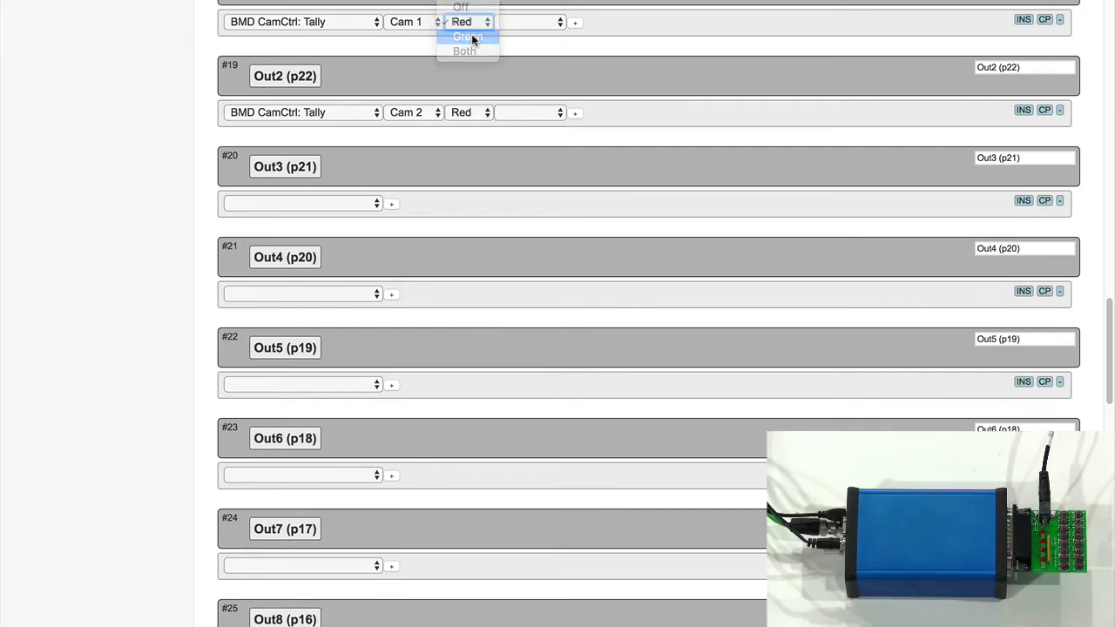
left_click(427, 115)
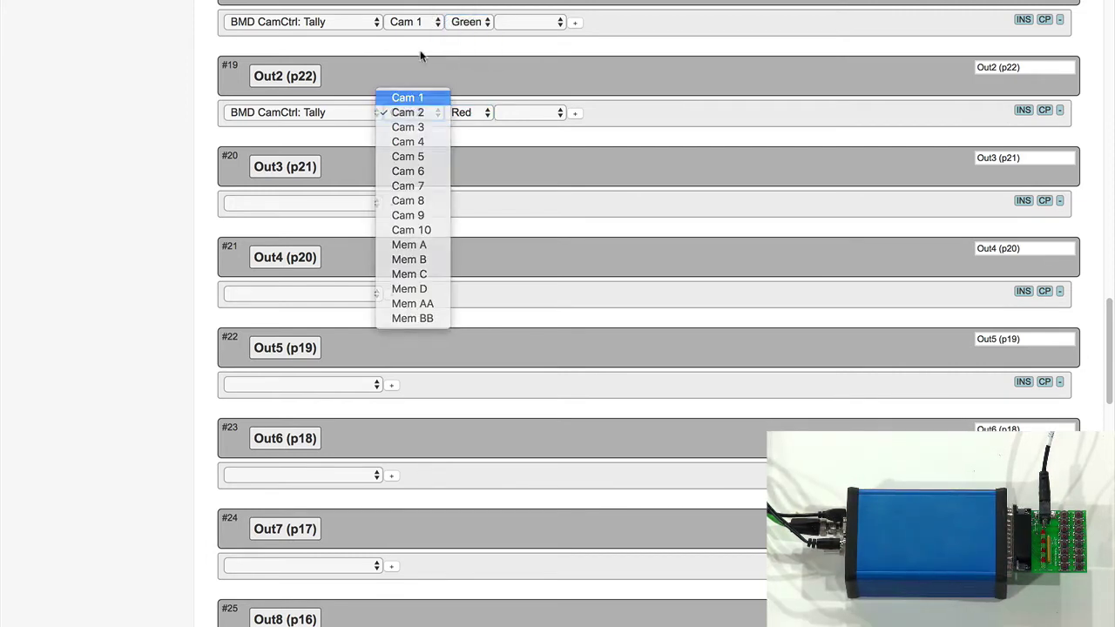
left_click(414, 95)
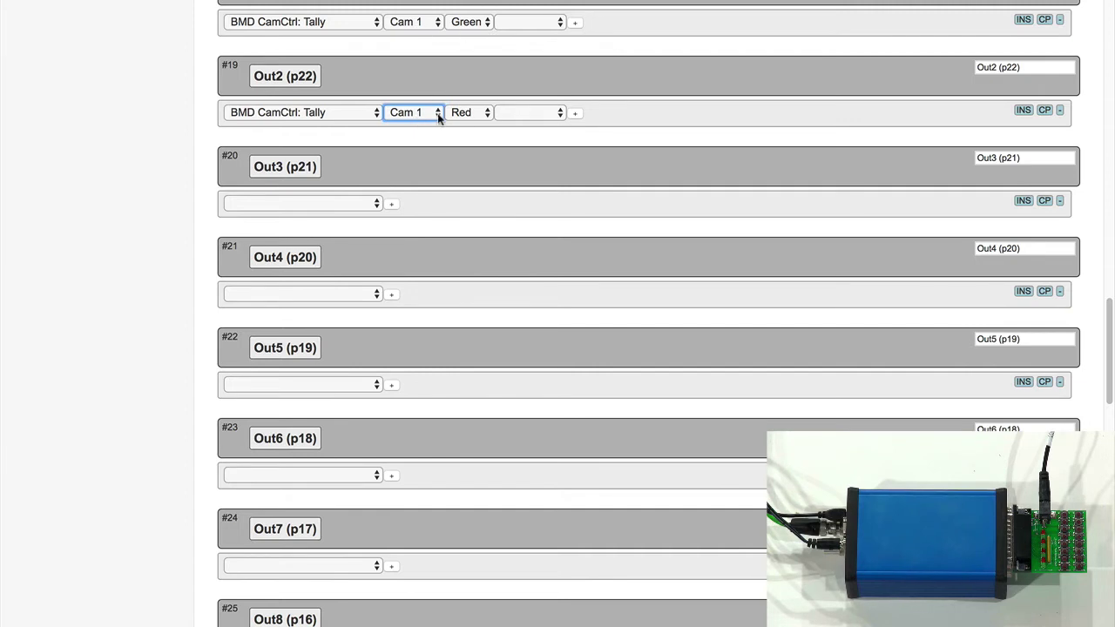
- Copy Out1's green tally action to Out3 (p21) and set its camera to Cam 2
left_click(1023, 201)
left_click(410, 203)
left_click(406, 217)
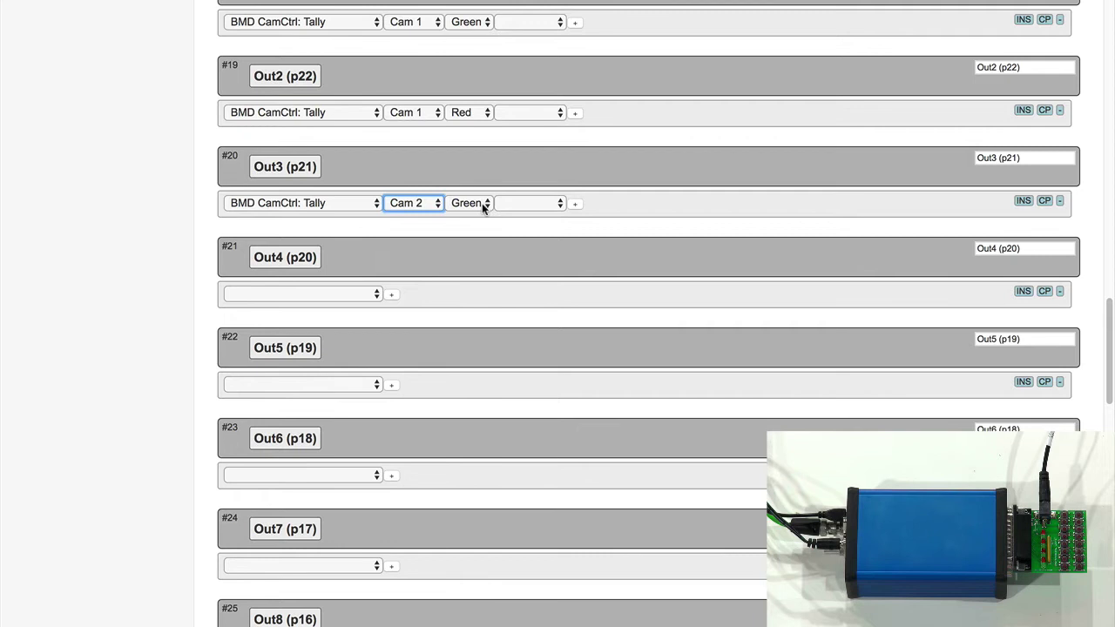
- Copy Out3's tally action to Out4 (p20) with its color set to Red, and save the configuration
left_click(1023, 292)
left_click(479, 297)
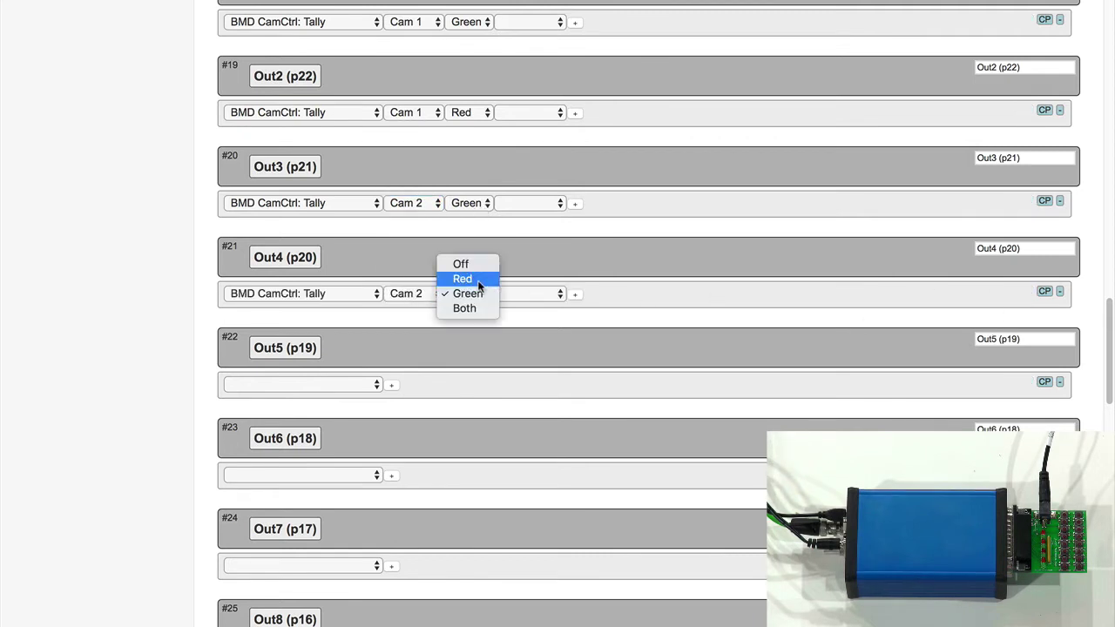
left_click(468, 275)
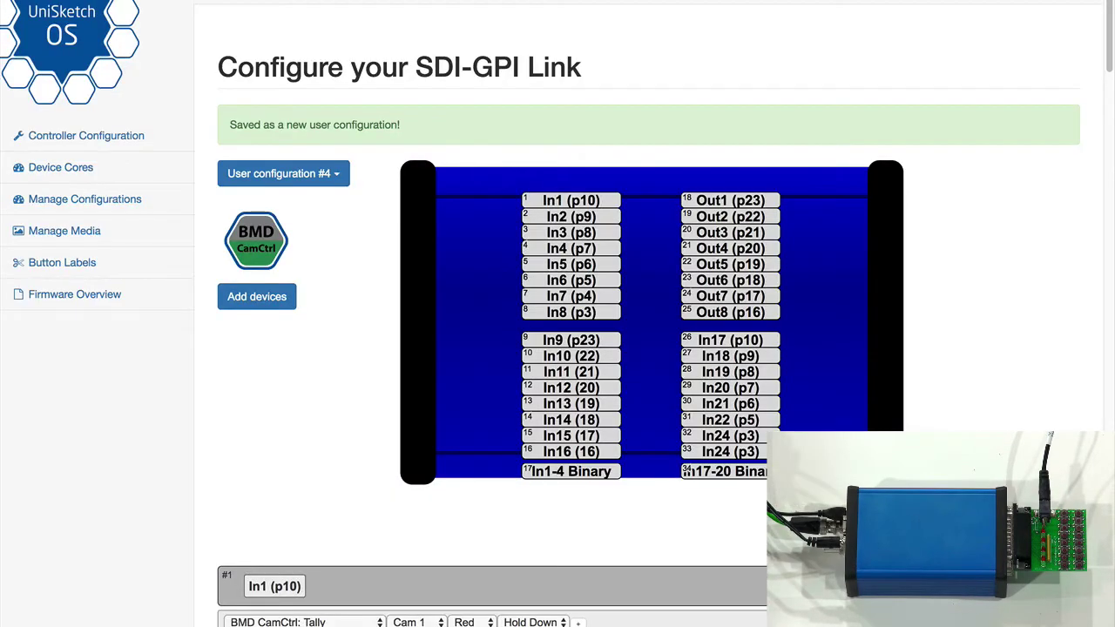
- Switch to the SKAARHOJ updater and check for updates to write the saved configuration to the device
key("super+Tab")
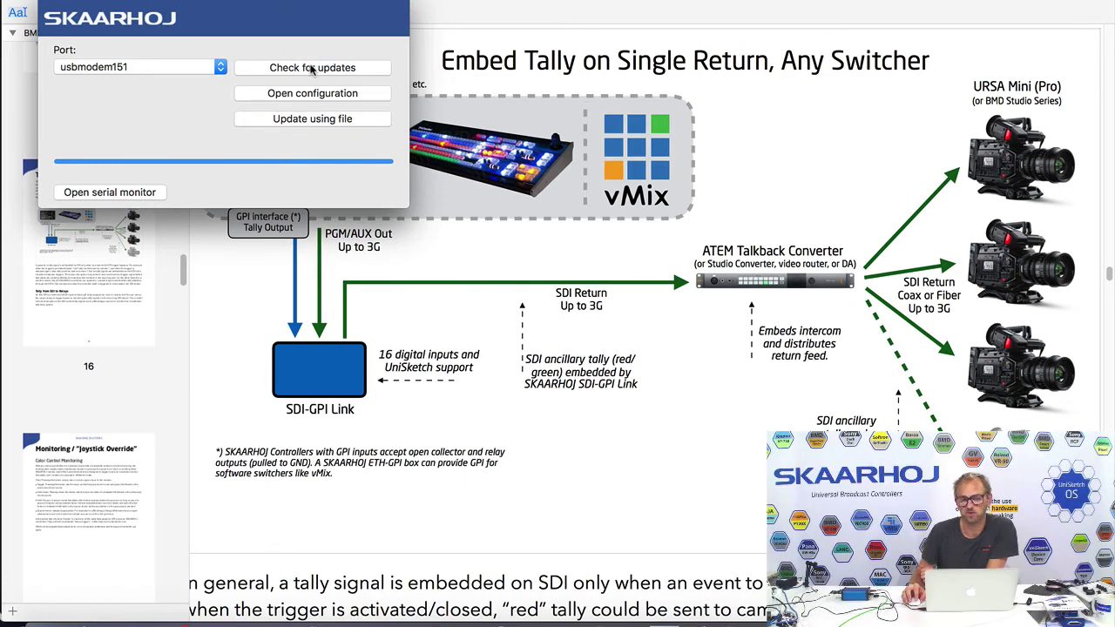
left_click(311, 68)
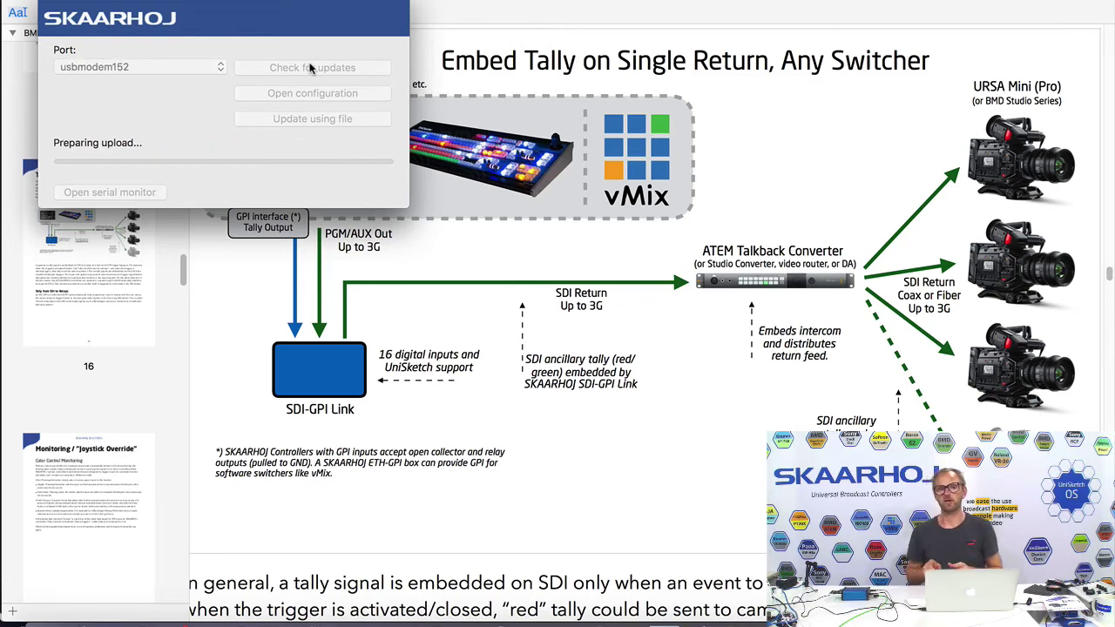
- Switch to ATEM Software Control, checking the firmware update's status in the SKAARHOJ updater
key("super+Tab")
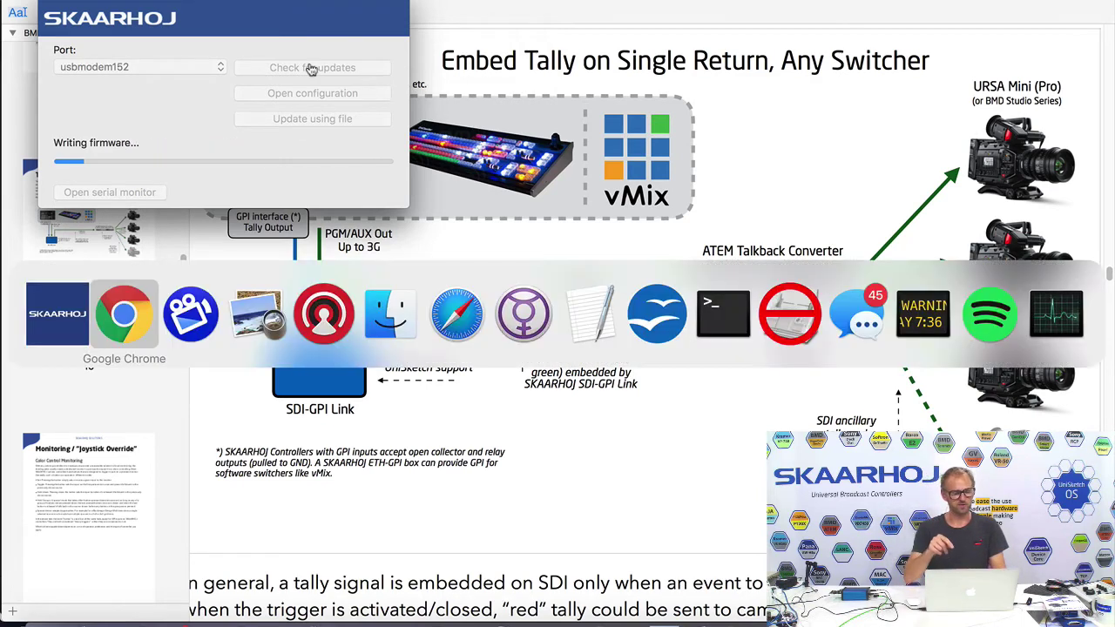
key("super+Tab")
key("super+Tab")
key("super+Tab")
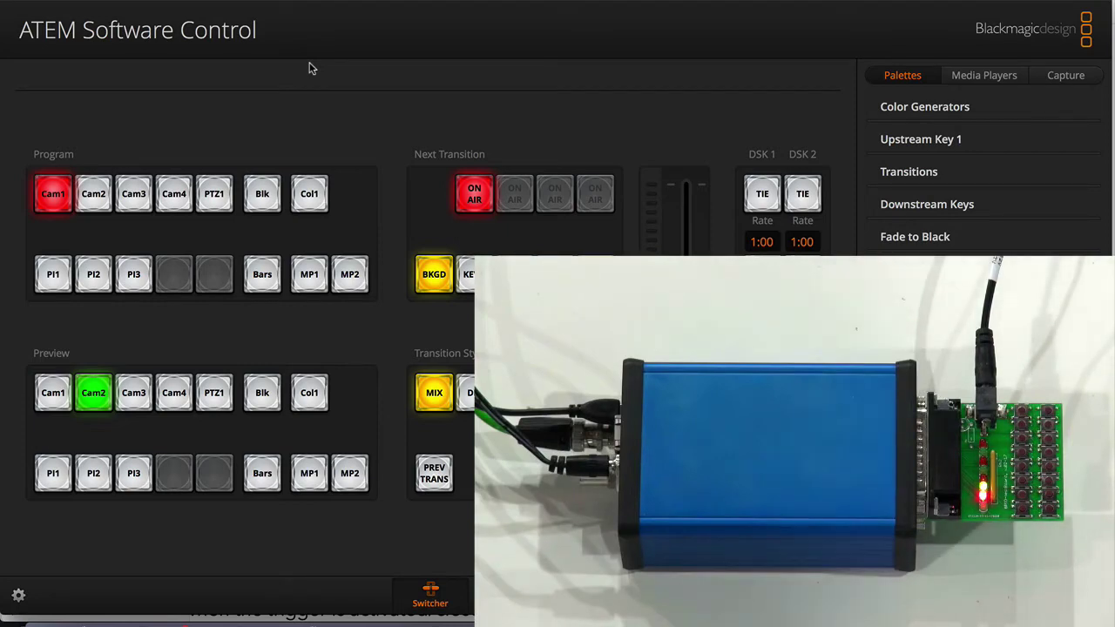
key("super+Tab")
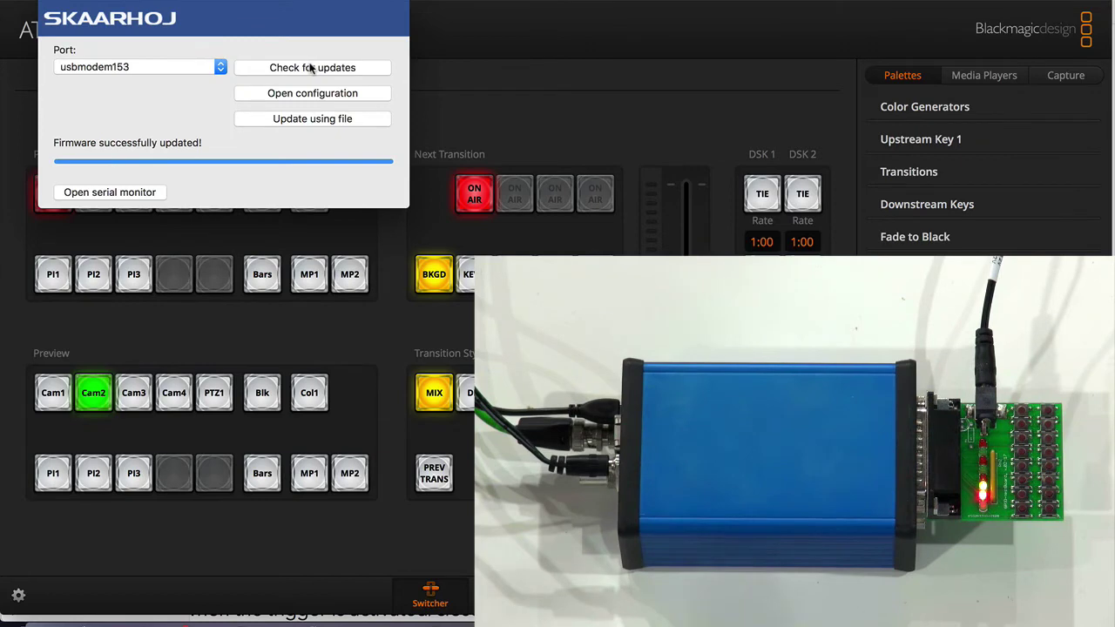
left_click(583, 3)
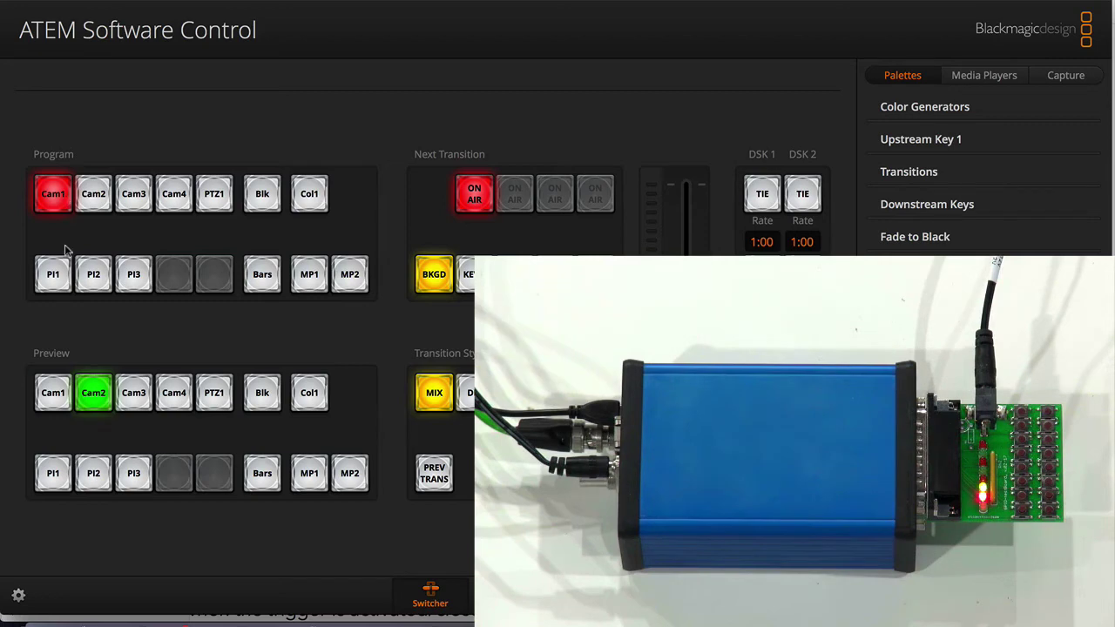
- Test the tally outputs by setting the switcher's preview source to Cam3 and its program source to Cam2
left_click(135, 398)
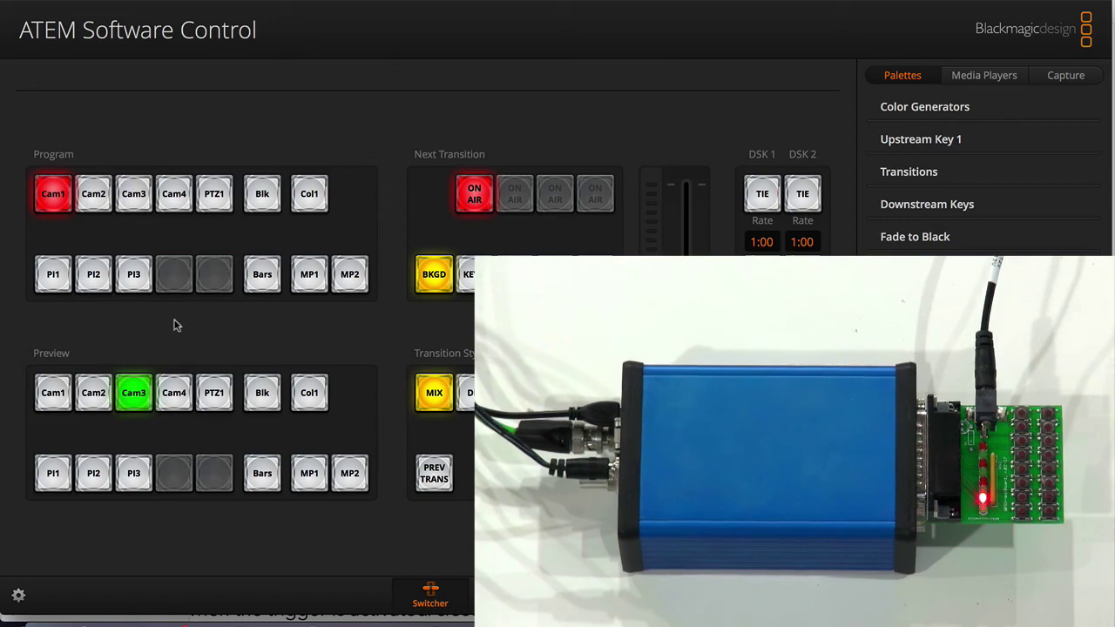
left_click(98, 198)
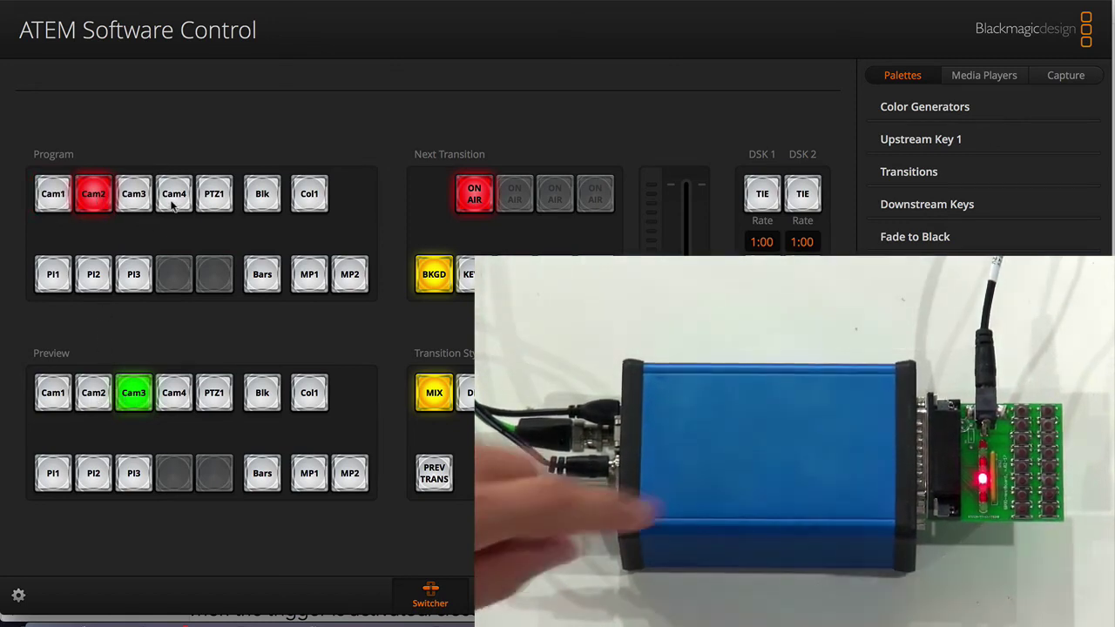